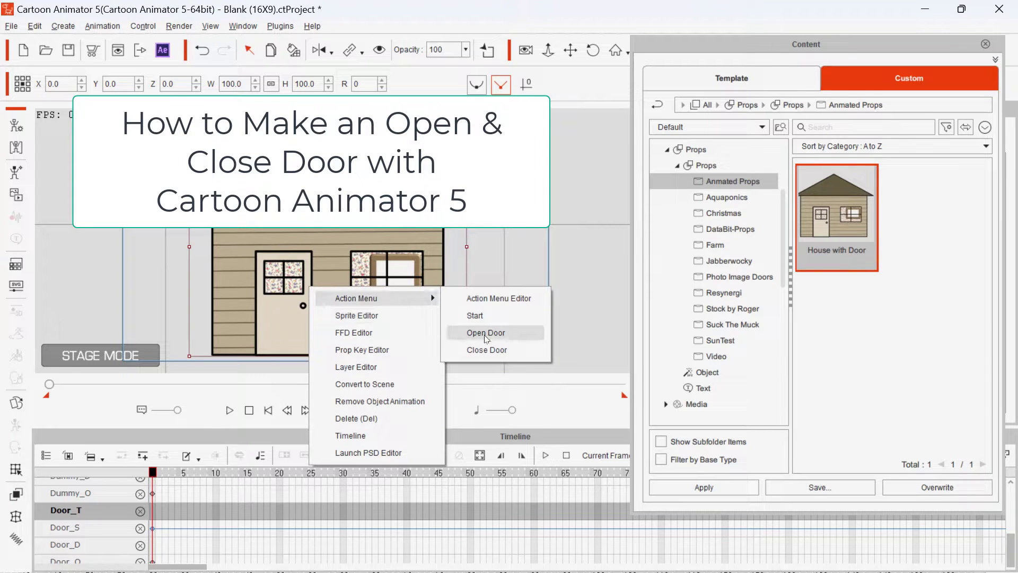
# Preview the house prop's Open Door and Close Door actions from its Action Menu.
pyautogui.click(484, 334)
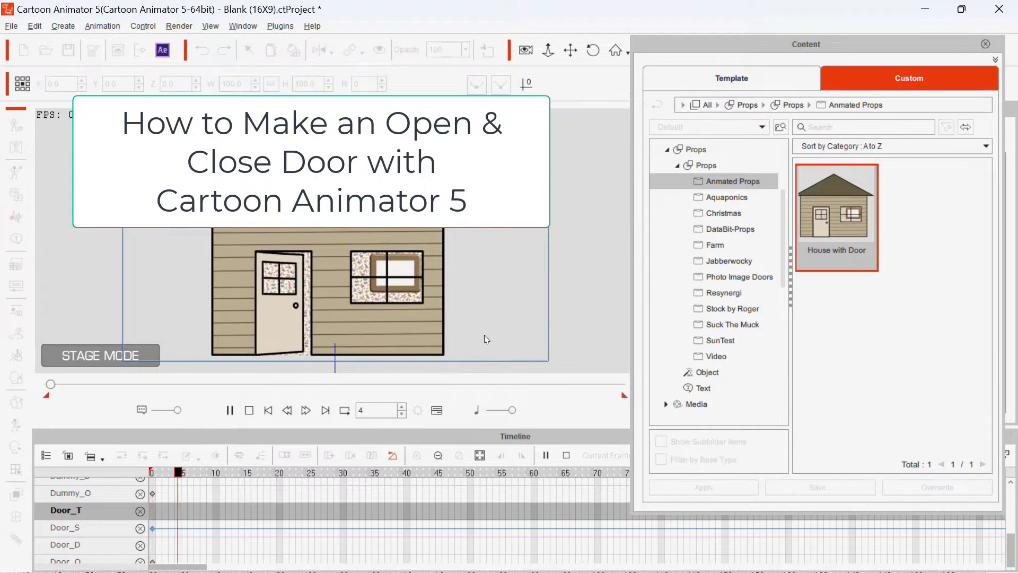
pyautogui.rightClick(354, 321)
pyautogui.moveTo(385, 339)
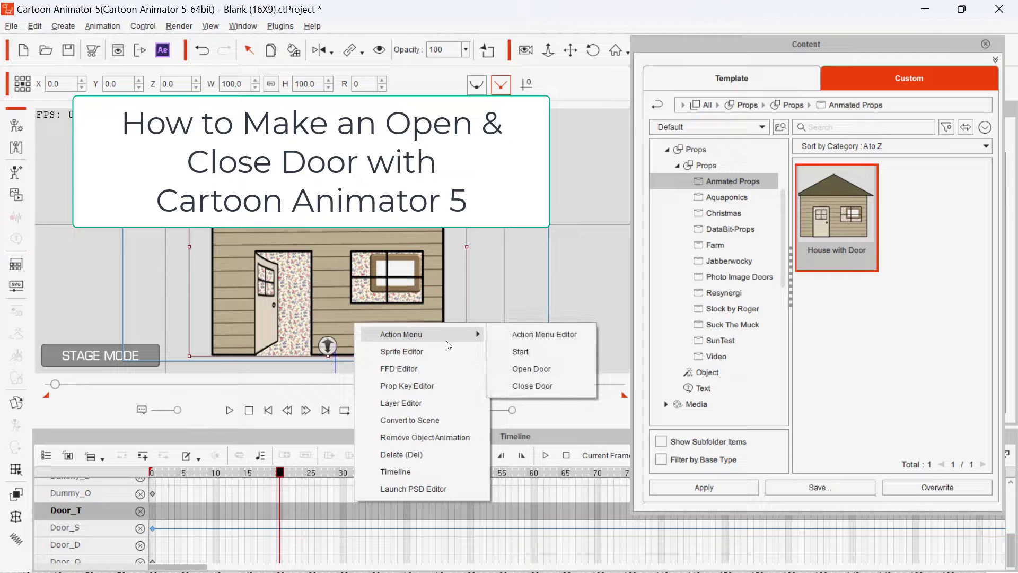
pyautogui.click(530, 386)
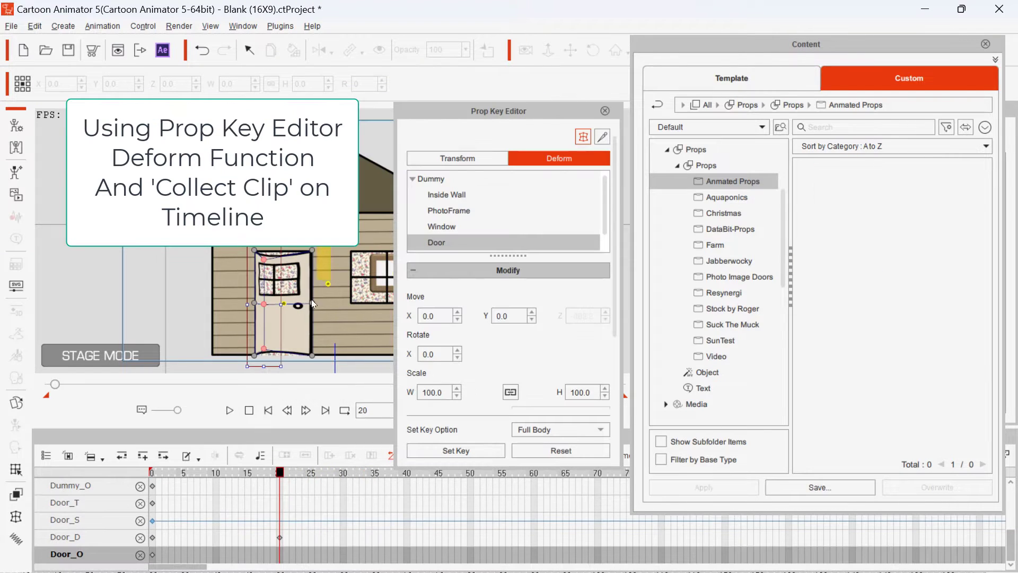
# Drag the door's right-edge deform points left and inward to swing it open.
pyautogui.moveTo(327, 245); pyautogui.dragTo(291, 362)
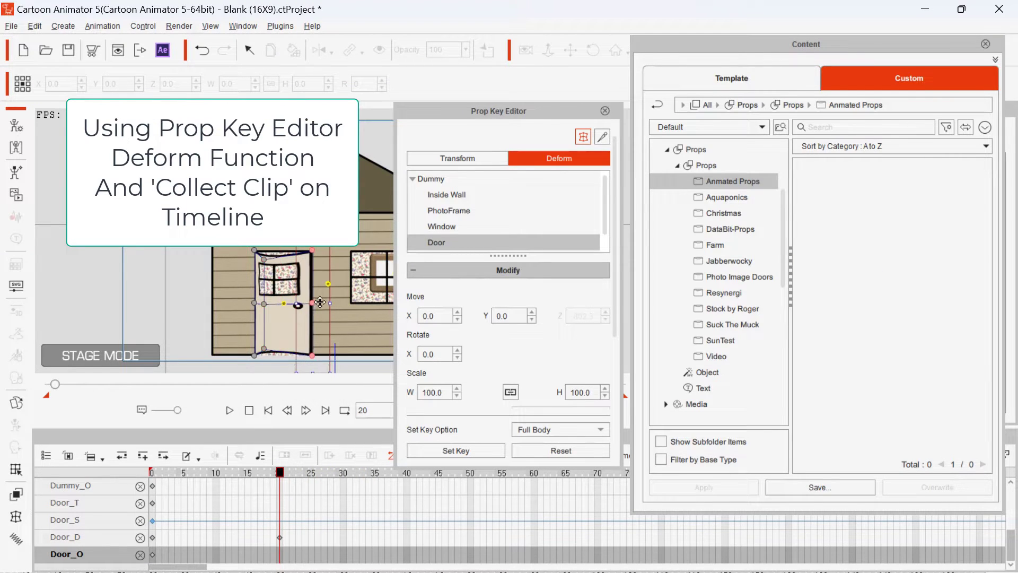
pyautogui.moveTo(316, 302); pyautogui.dragTo(282, 302)
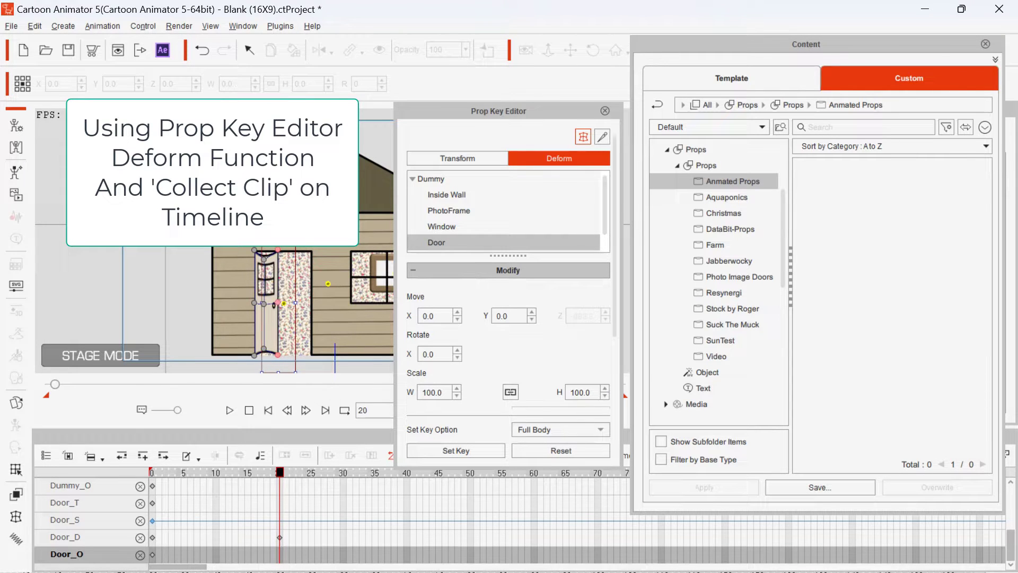
pyautogui.moveTo(278, 249); pyautogui.dragTo(278, 264)
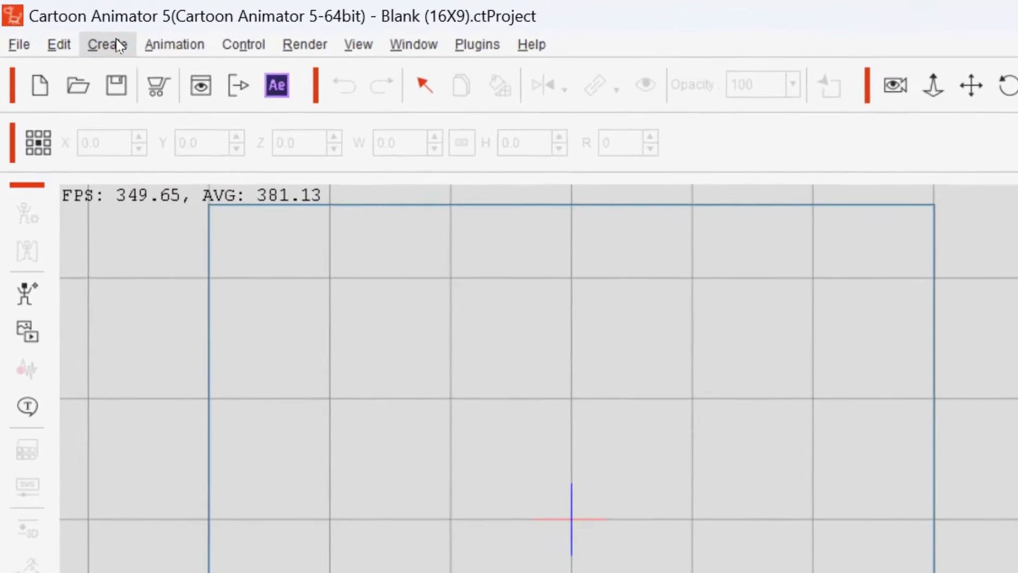
# In a blank project, launch a new blank 1920 × 1920 px object in Affinity Photo.
pyautogui.click(66, 26)
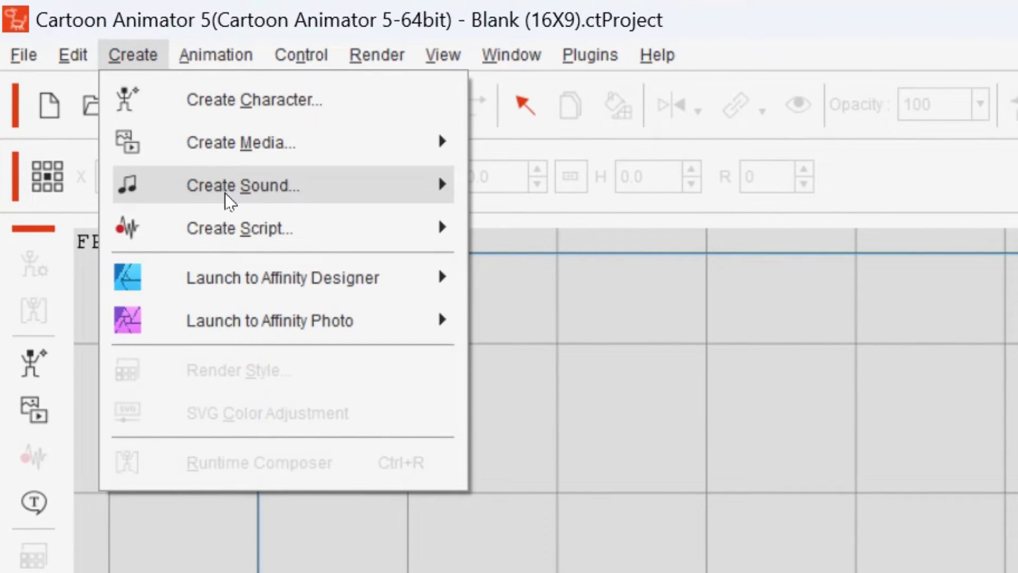
pyautogui.moveTo(238, 311)
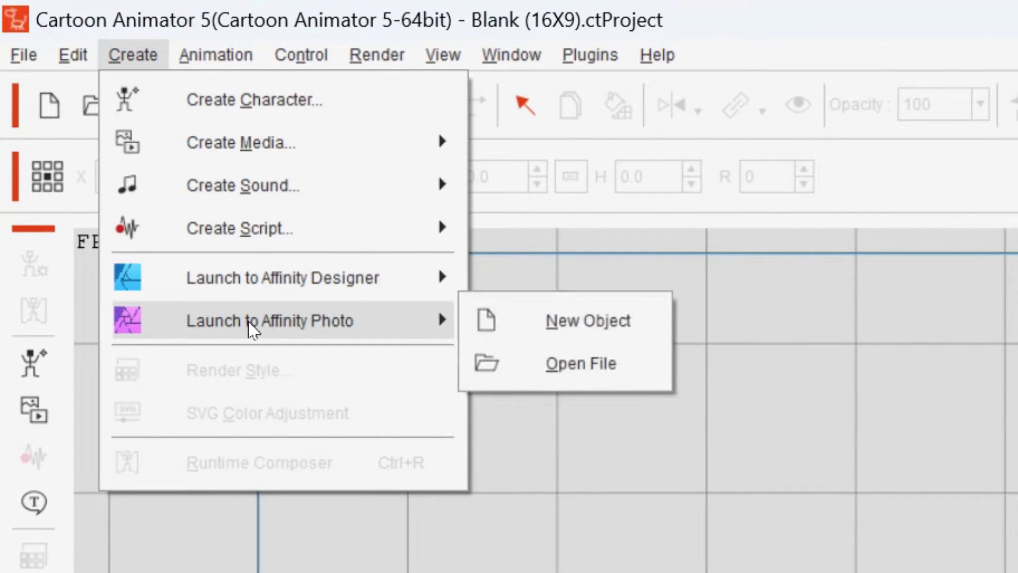
pyautogui.click(565, 322)
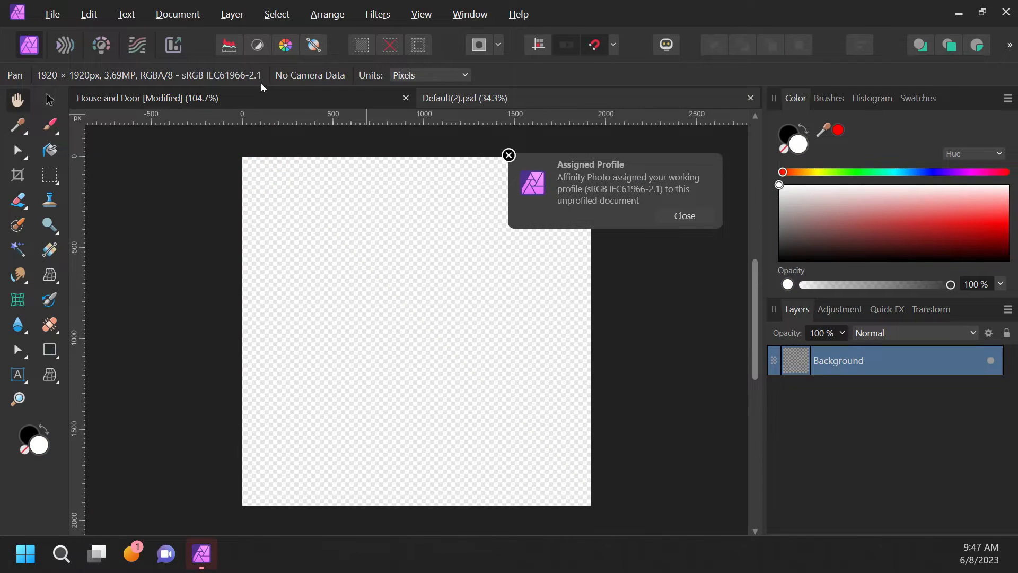
# In the House and Door drawing, select the five house layers from Roof to Inside Wall.
pyautogui.click(277, 97)
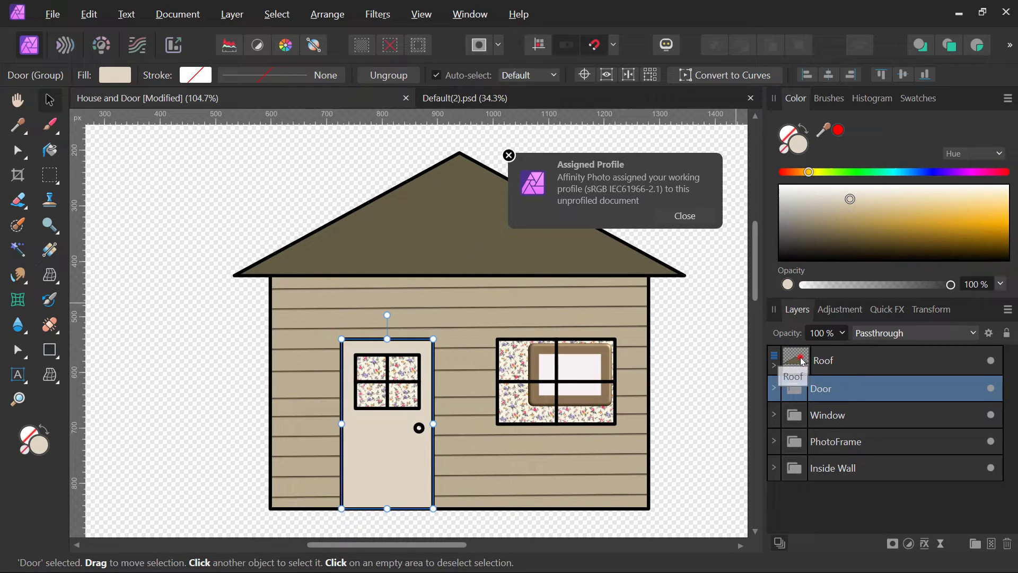
pyautogui.click(802, 354)
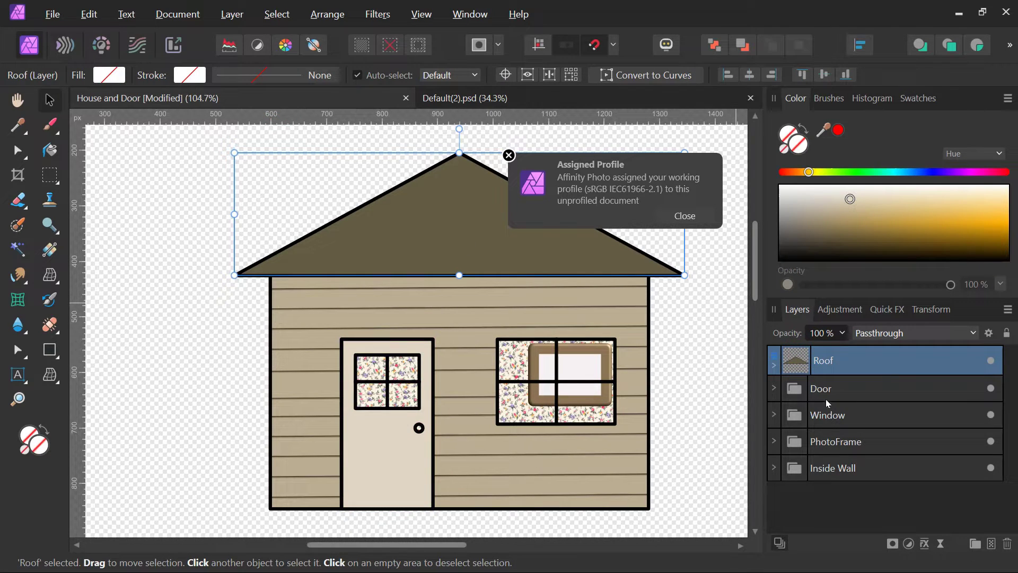
pyautogui.click(800, 392)
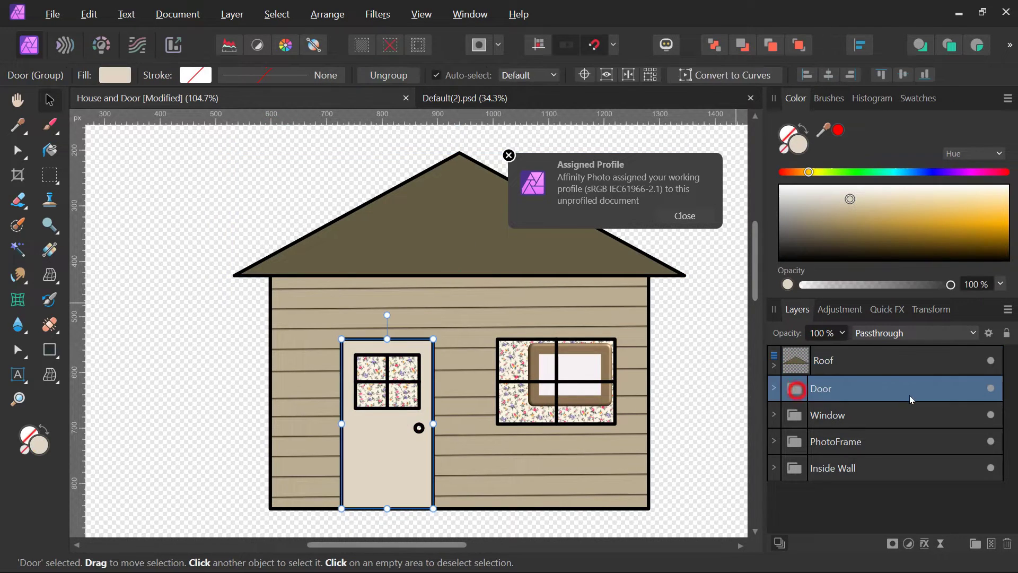
pyautogui.click(992, 386)
pyautogui.click(991, 387)
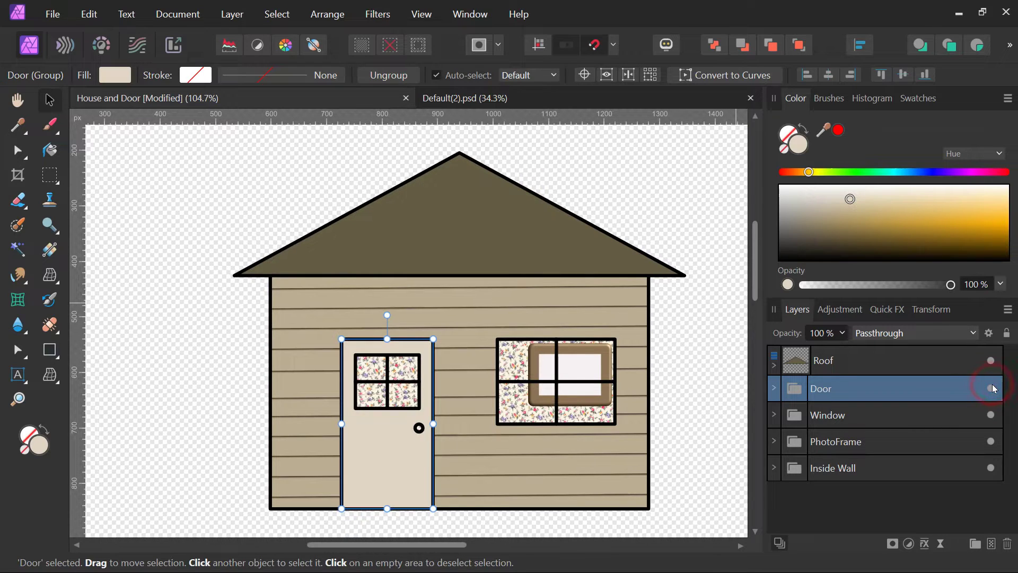
pyautogui.click(798, 360)
pyautogui.keyDown('shift'); pyautogui.click(797, 468); pyautogui.keyUp('shift')
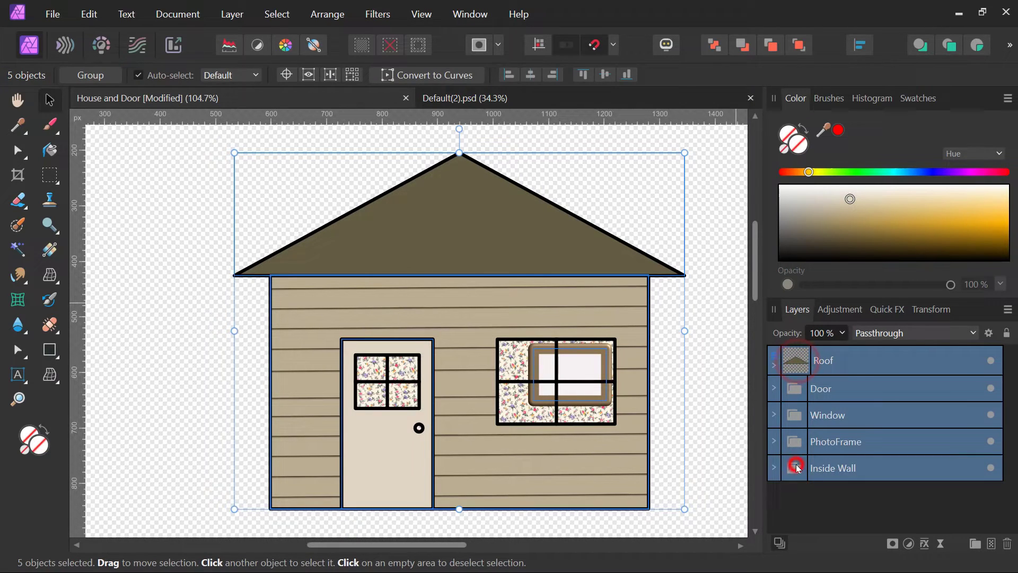
# Copy the layers into Default(2).psd, save it, and import it as a prop.
pyautogui.click(463, 99)
pyautogui.press('h')
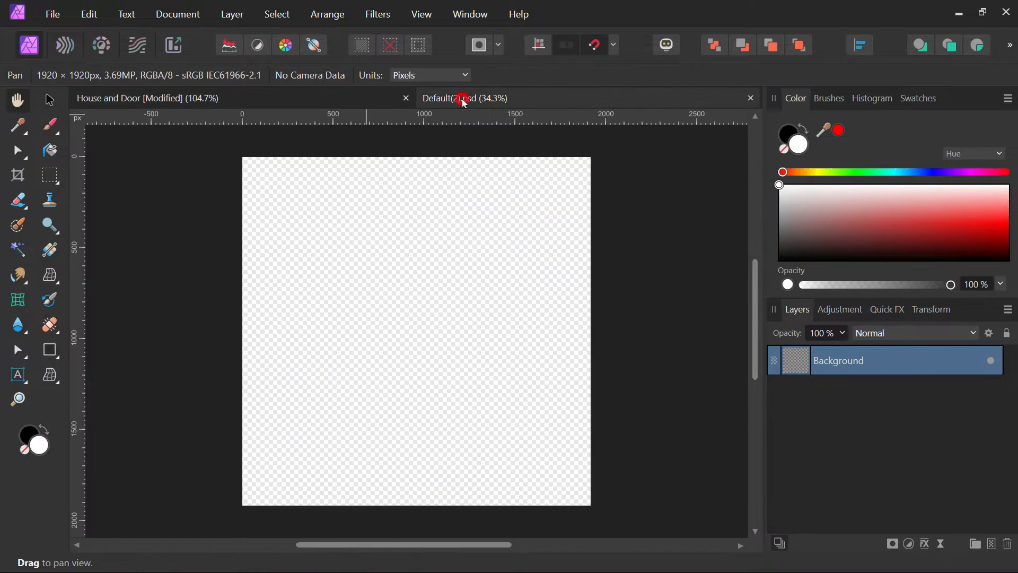
pyautogui.hotkey('ctrl', 'v')
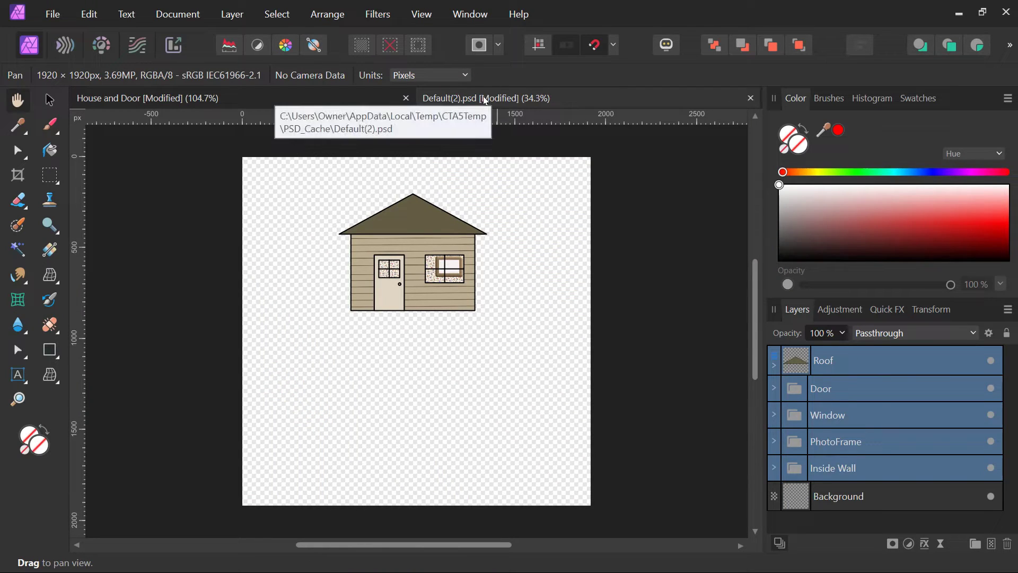
pyautogui.click(52, 14)
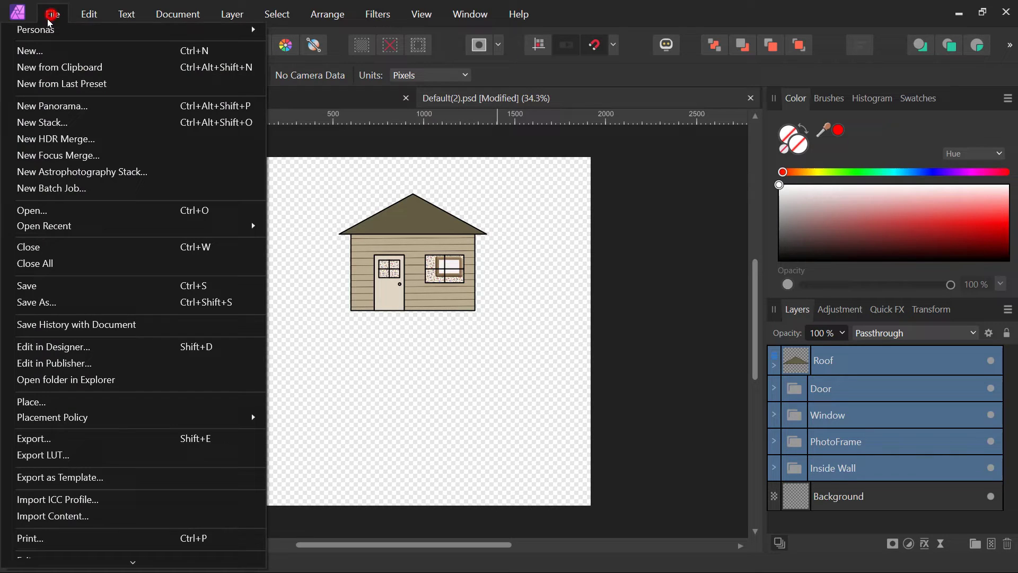
pyautogui.click(40, 286)
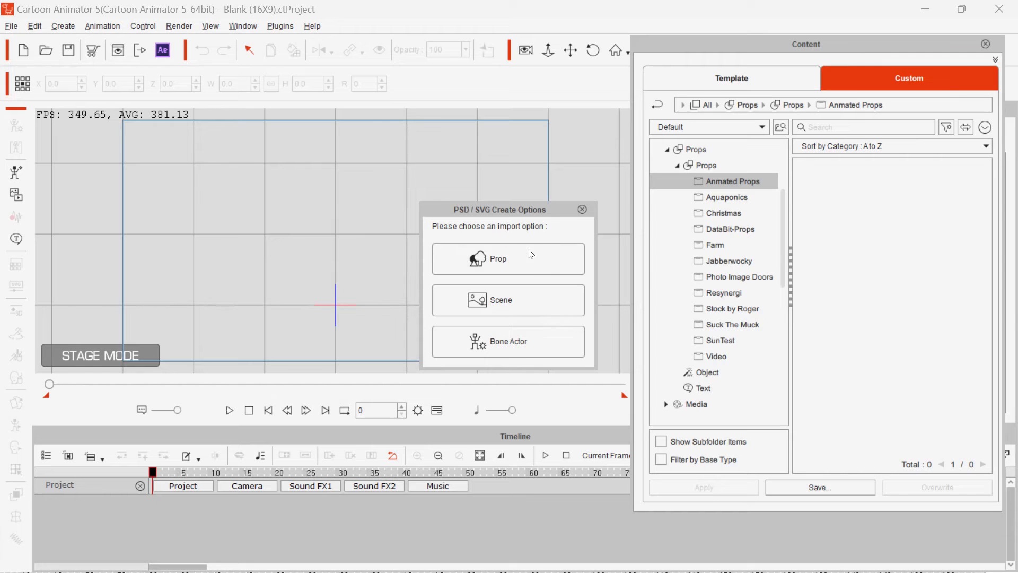
pyautogui.click(522, 256)
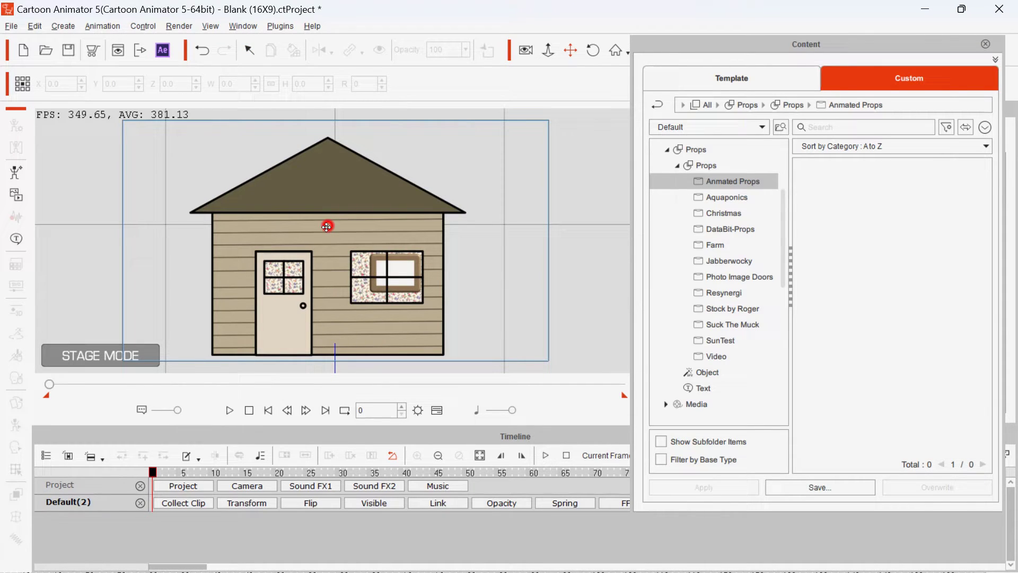
# Open the Prop Key Editor for the house prop on the stage.
pyautogui.click(249, 49)
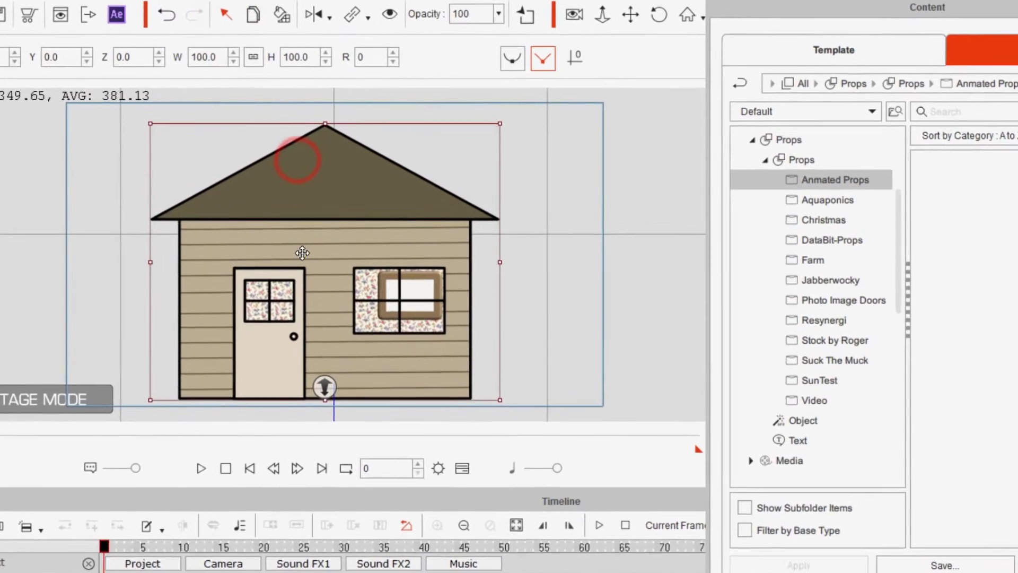
pyautogui.rightClick(307, 245)
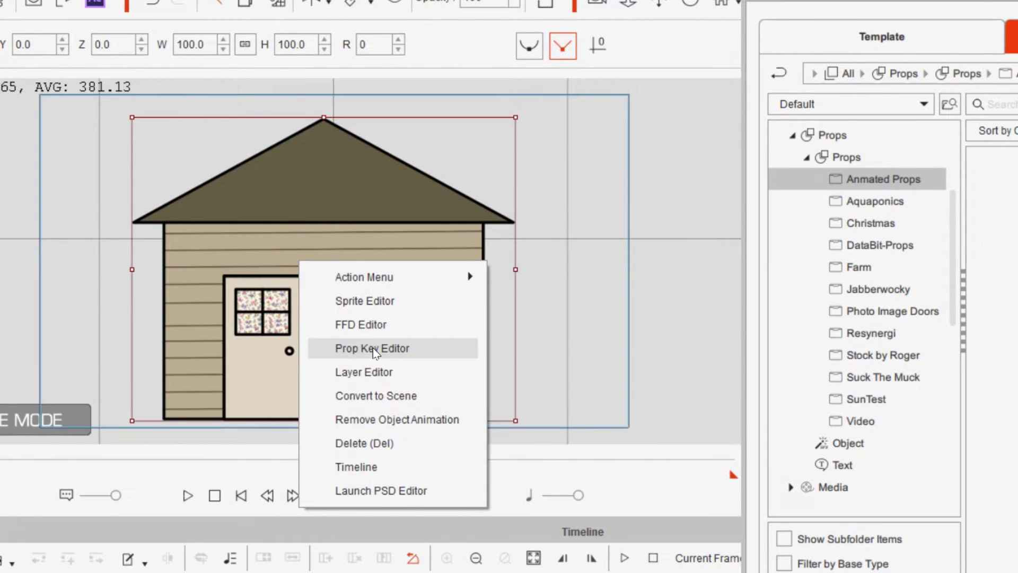
pyautogui.click(373, 348)
# Key the Door part's closed shape at frame 0, then move to frame 20.
pyautogui.click(491, 262)
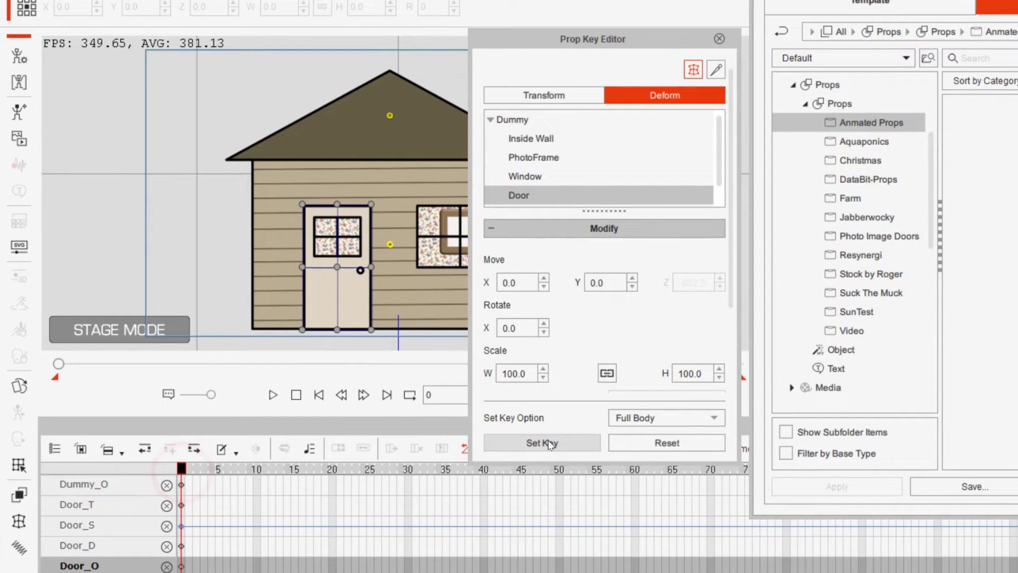
pyautogui.click(508, 552)
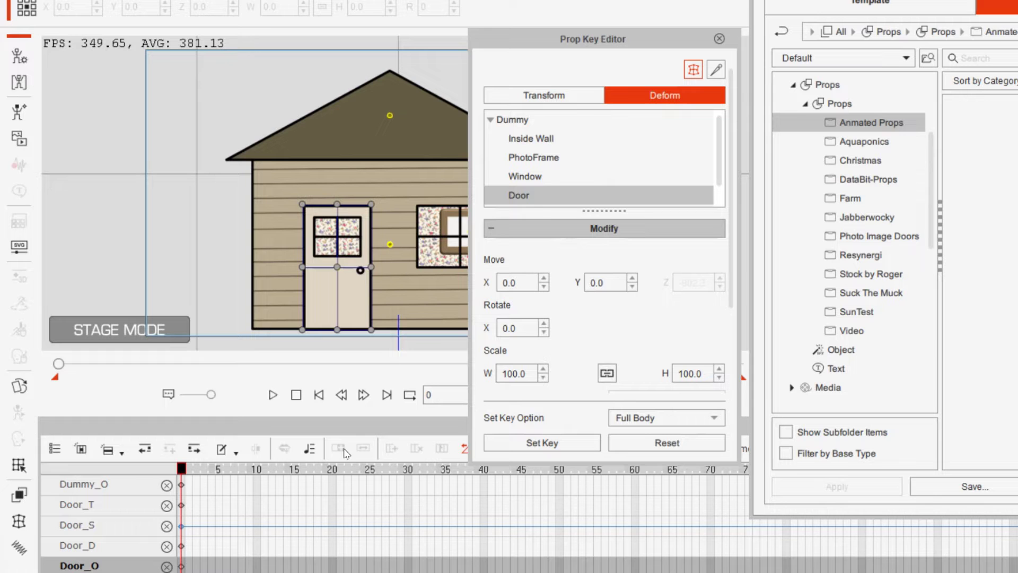
pyautogui.click(333, 470)
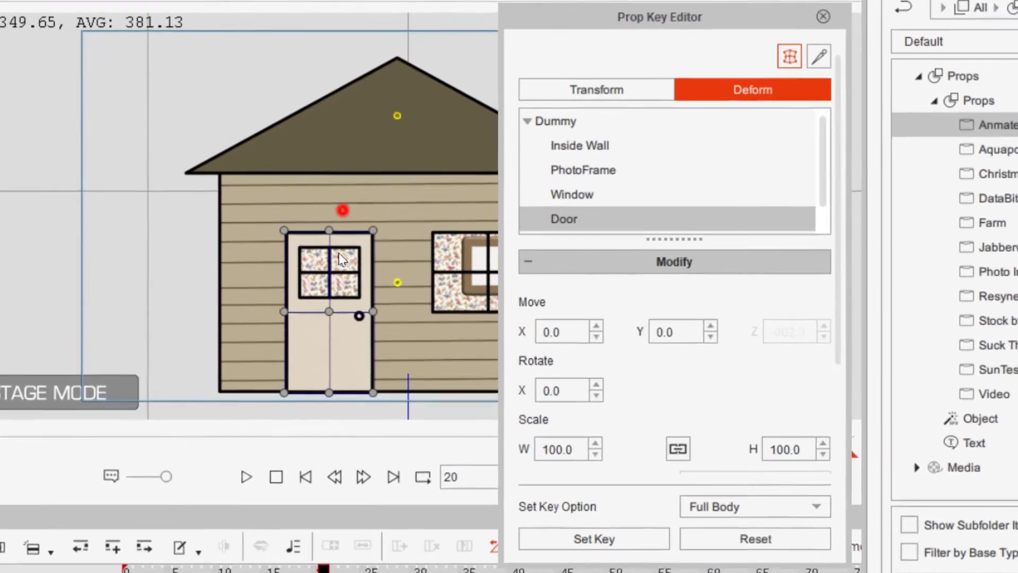
# At frame 20, bow the door's top edge and pinch its right edge left for a perspective half-open pose.
pyautogui.moveTo(337, 185); pyautogui.dragTo(287, 357)
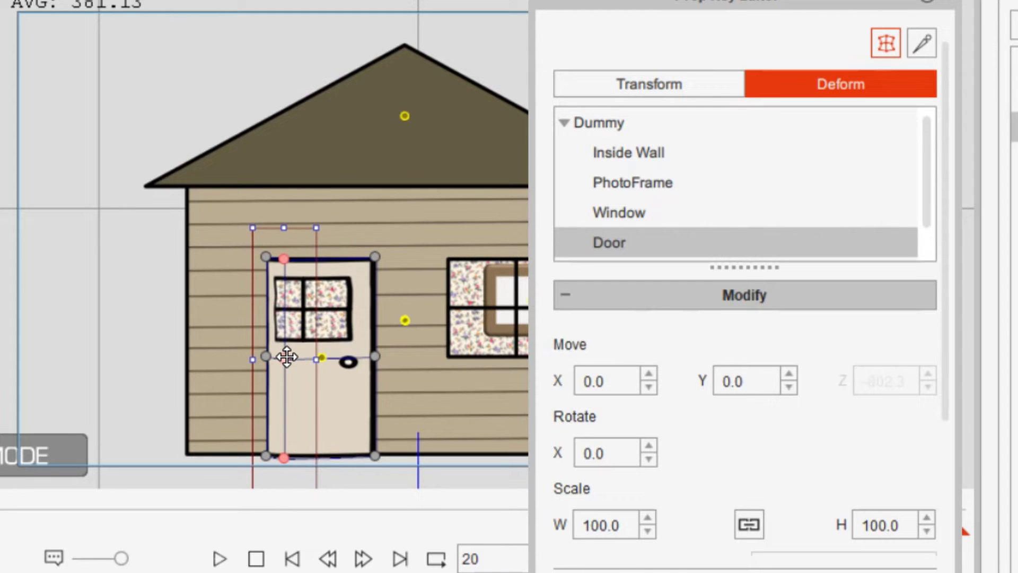
pyautogui.moveTo(282, 222); pyautogui.dragTo(287, 237)
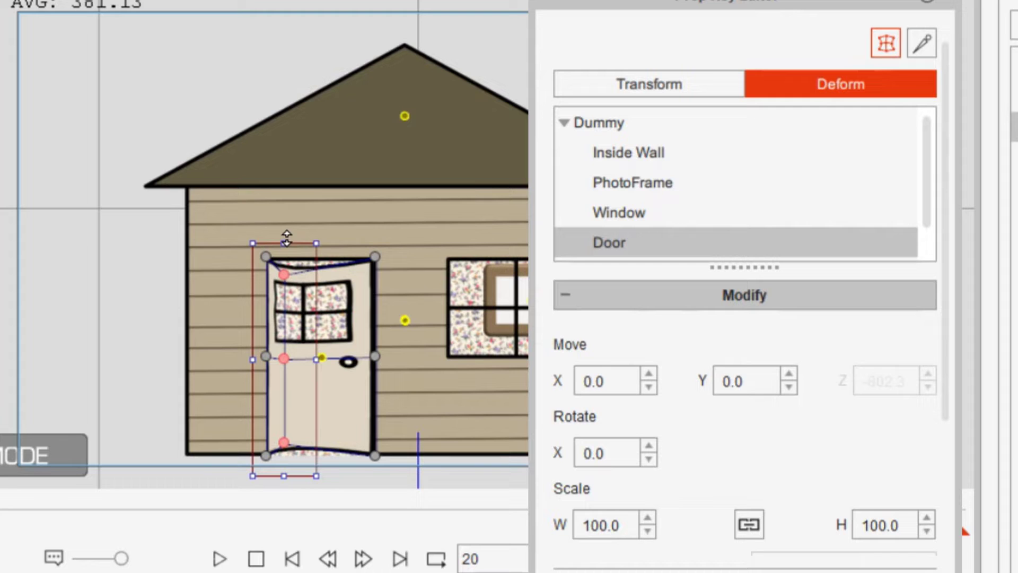
pyautogui.moveTo(409, 225); pyautogui.dragTo(342, 452)
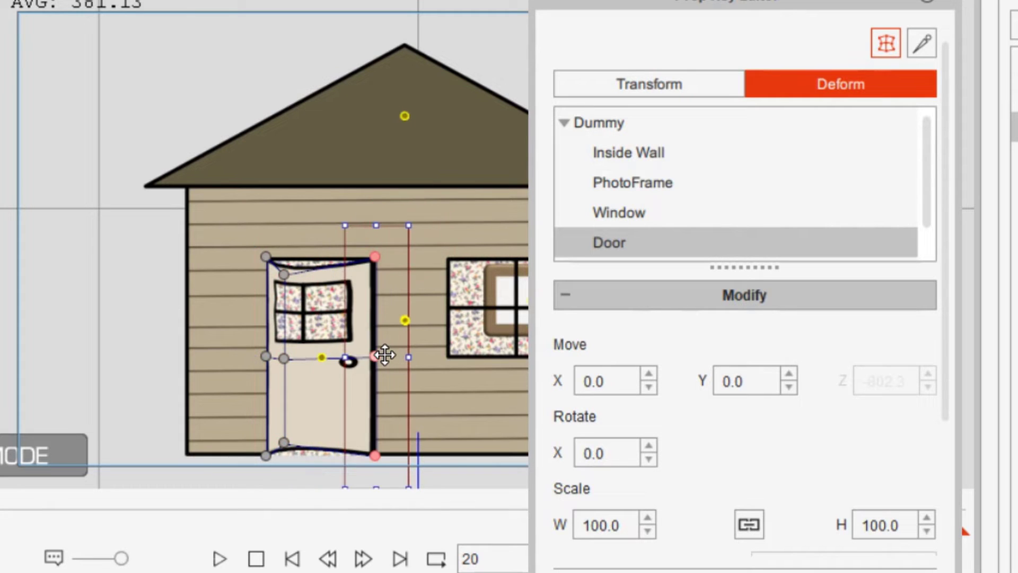
pyautogui.moveTo(381, 355); pyautogui.dragTo(317, 354)
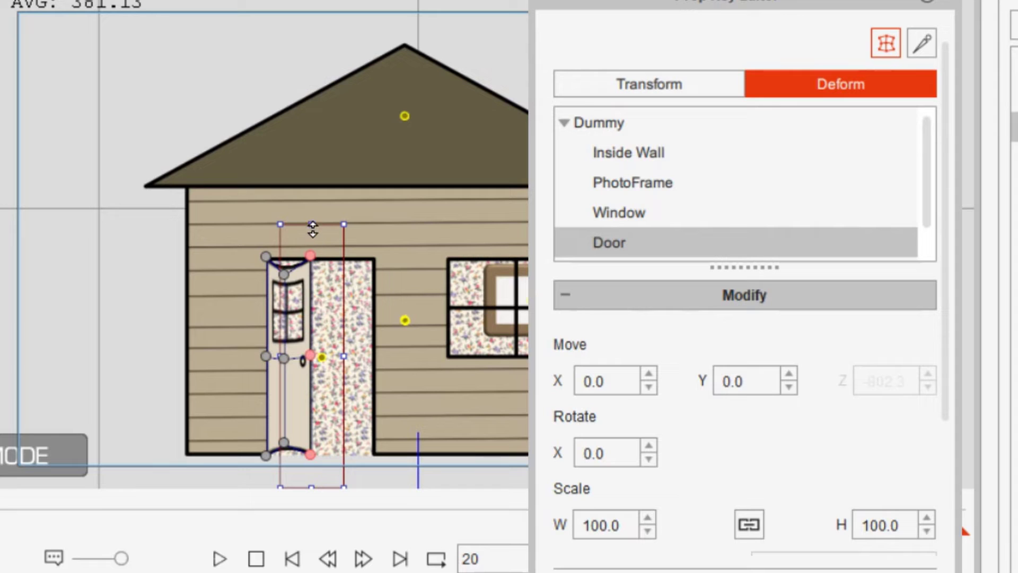
pyautogui.click(313, 229)
pyautogui.moveTo(312, 229); pyautogui.dragTo(309, 254)
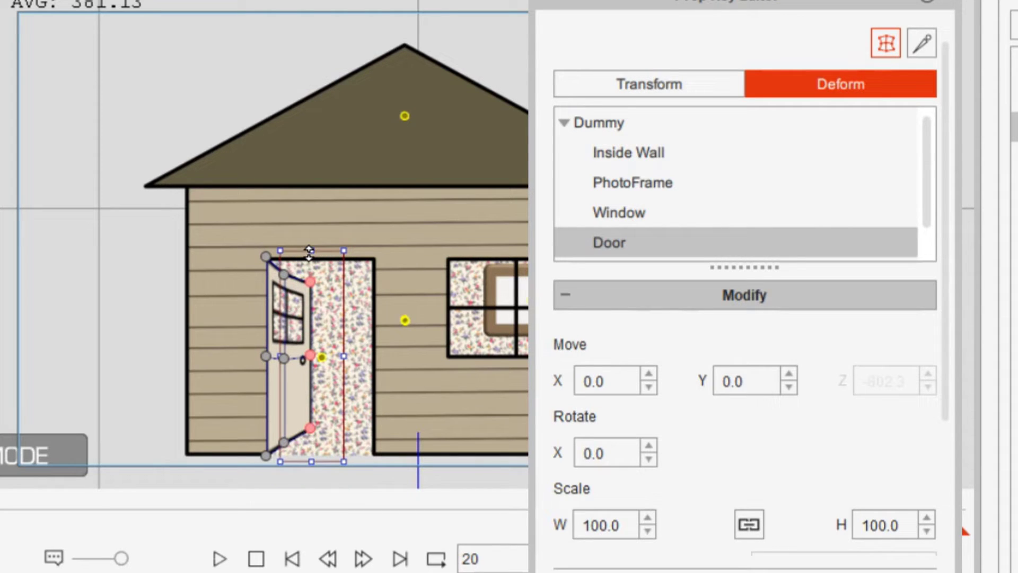
pyautogui.click(333, 356)
pyautogui.click(337, 356)
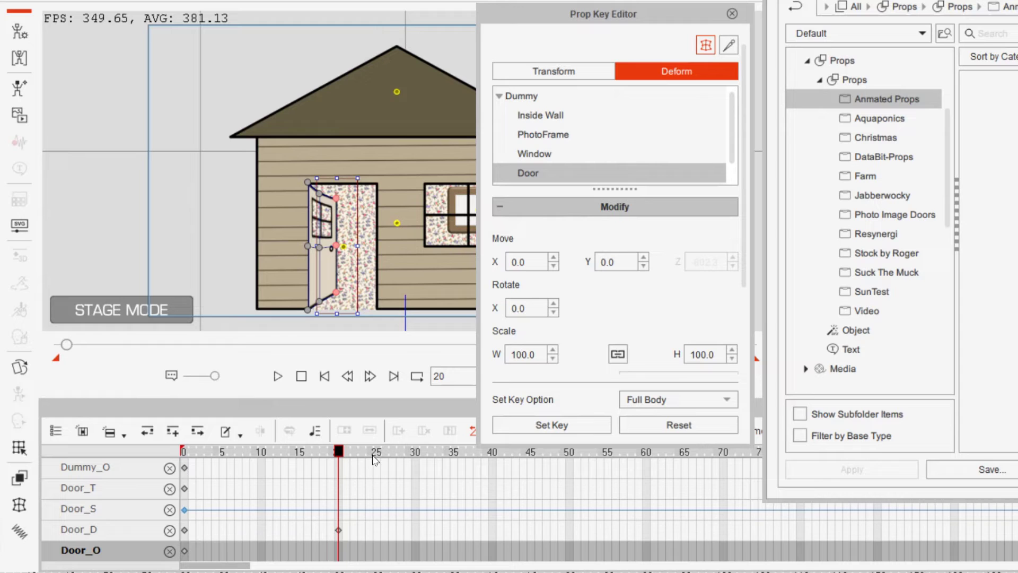
# Reset the door to closed at frame 40, scrub to preview, and close the Prop Key Editor.
pyautogui.click(492, 452)
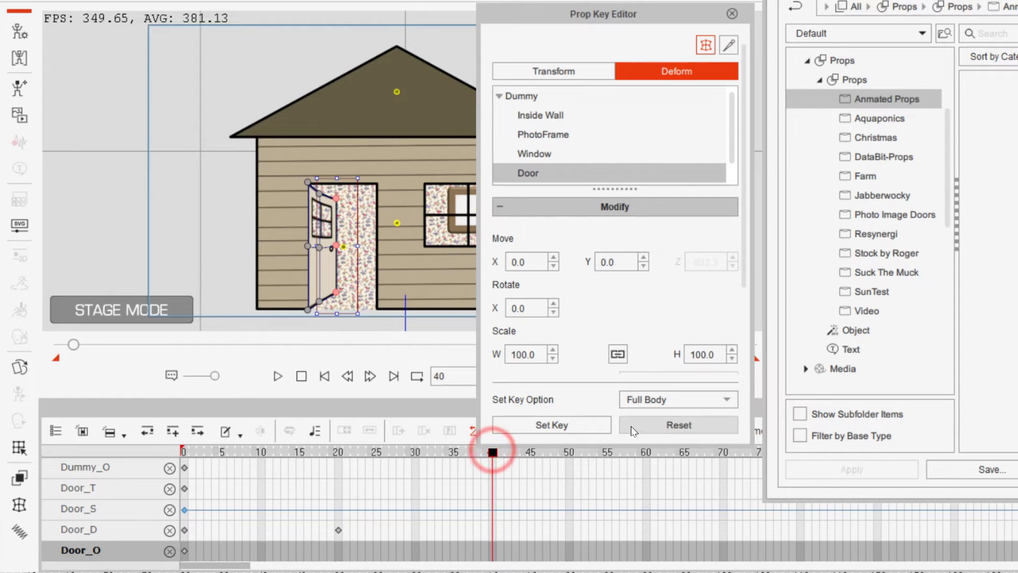
pyautogui.click(649, 425)
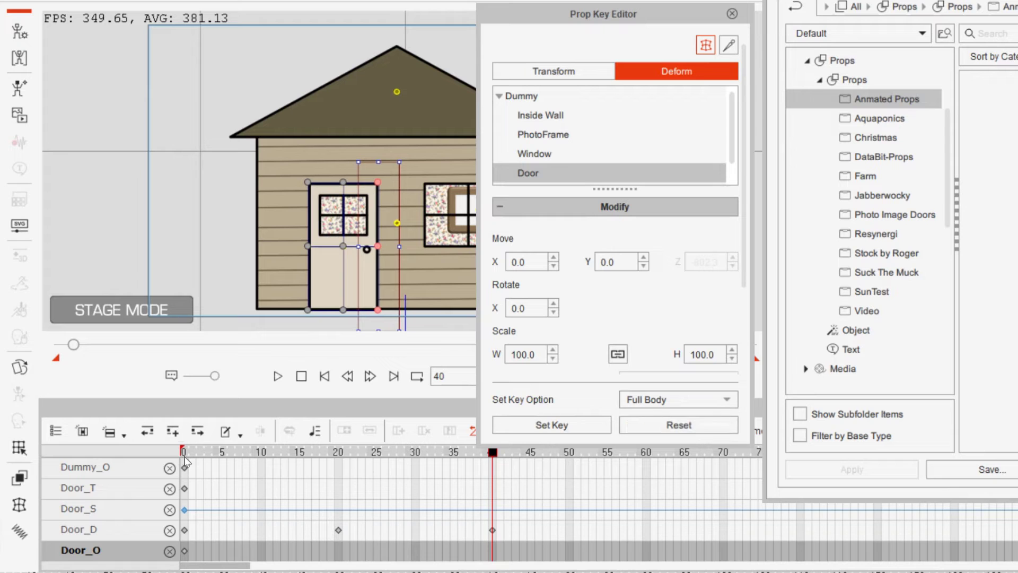
pyautogui.moveTo(195, 459); pyautogui.dragTo(407, 493)
pyautogui.moveTo(482, 505); pyautogui.dragTo(173, 431)
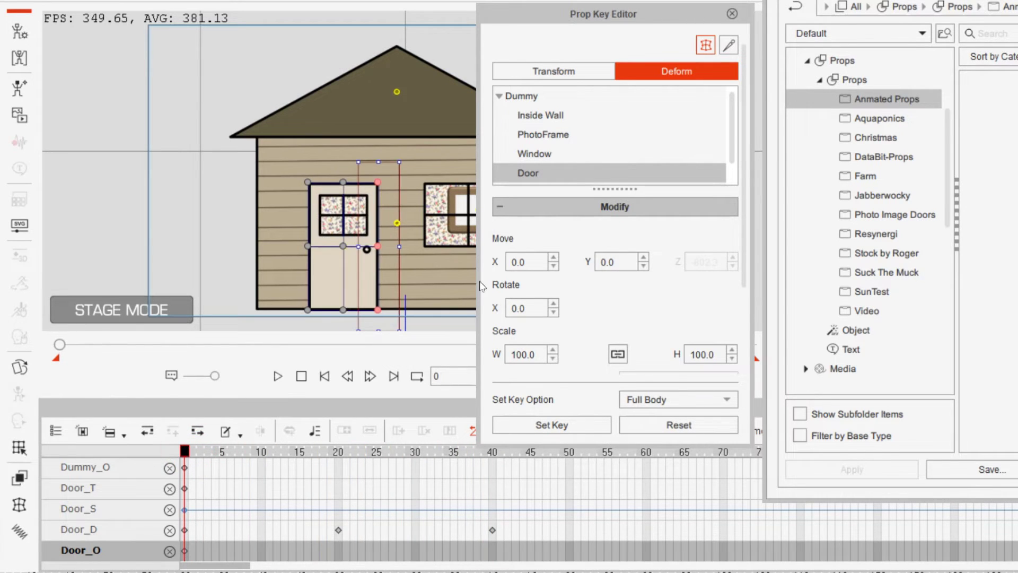
pyautogui.click(731, 12)
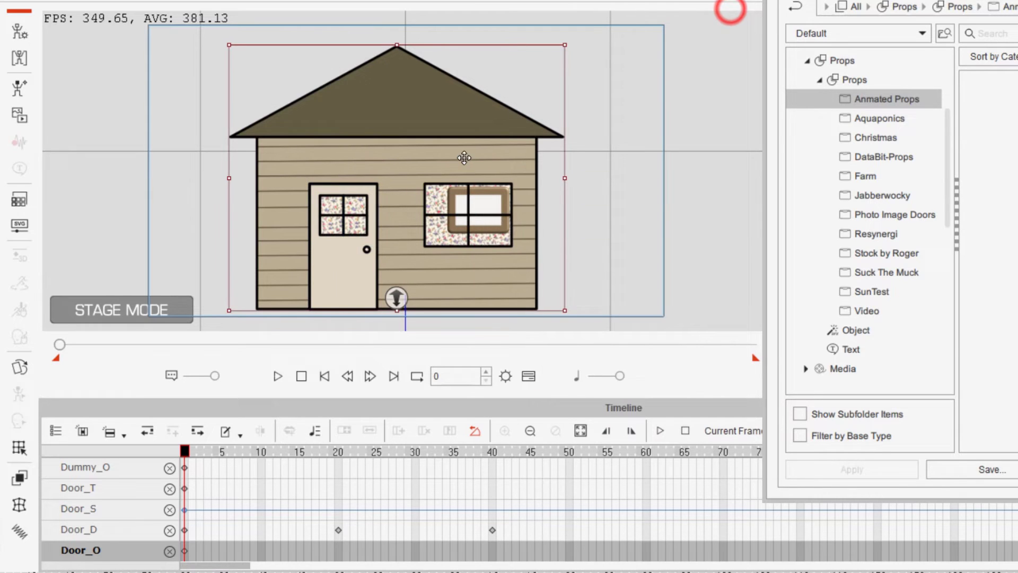
# Add a Collect Clip track to the house's timeline and export the whole clip as action 'Start'.
pyautogui.rightClick(451, 161)
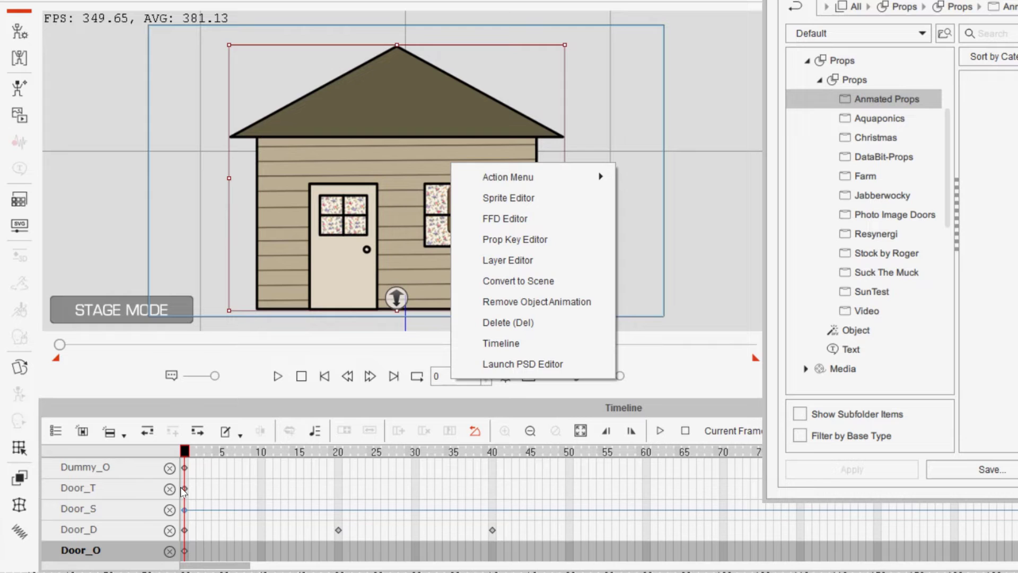
pyautogui.click(183, 469)
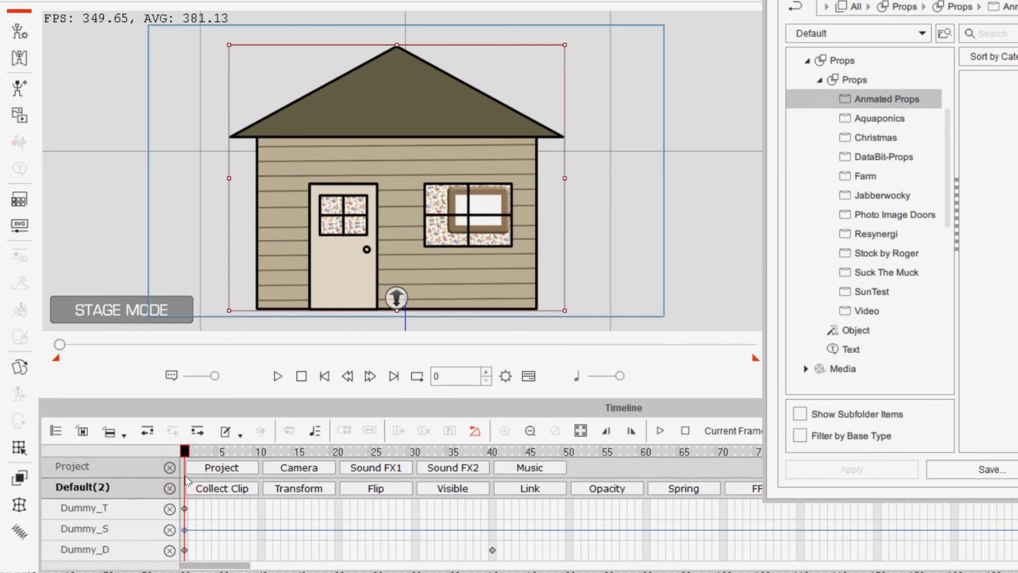
pyautogui.click(202, 491)
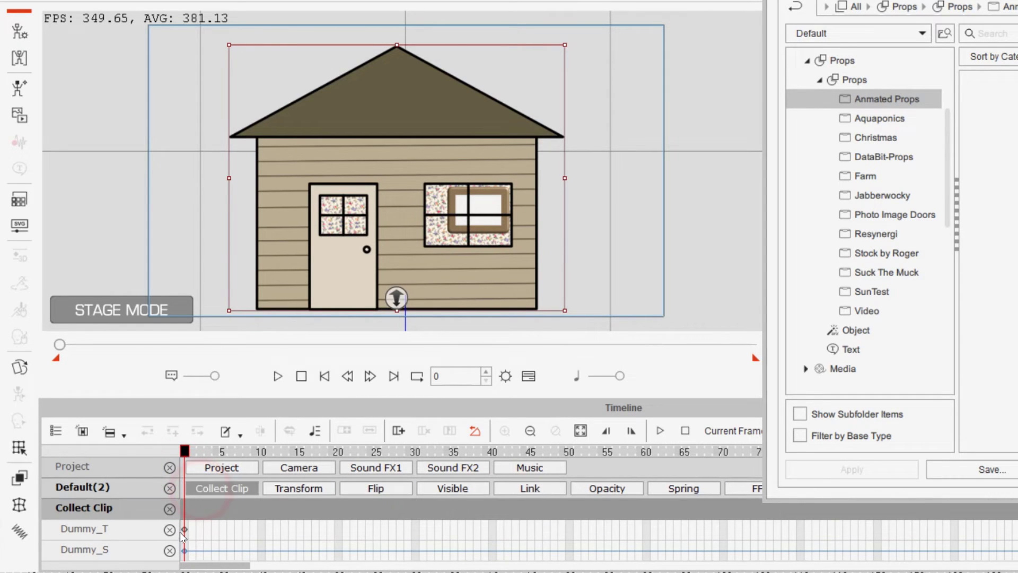
pyautogui.rightClick(185, 512)
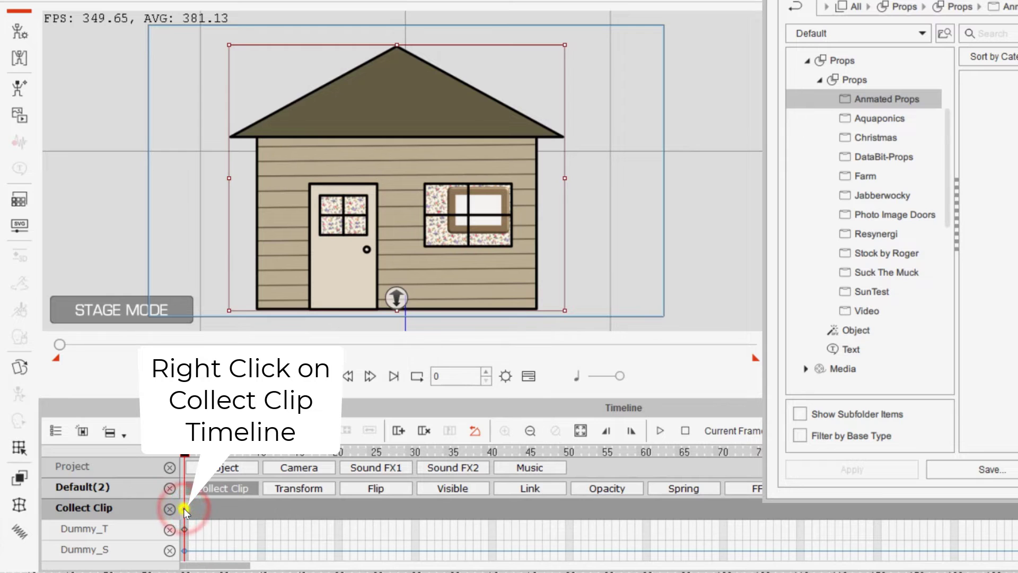
pyautogui.click(238, 464)
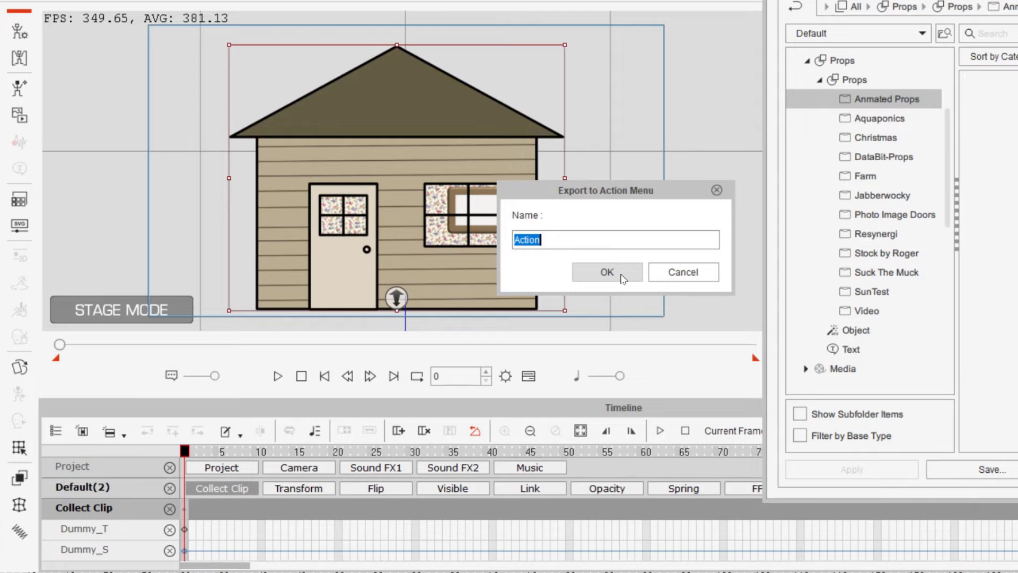
pyautogui.write('Start')
pyautogui.click(623, 278)
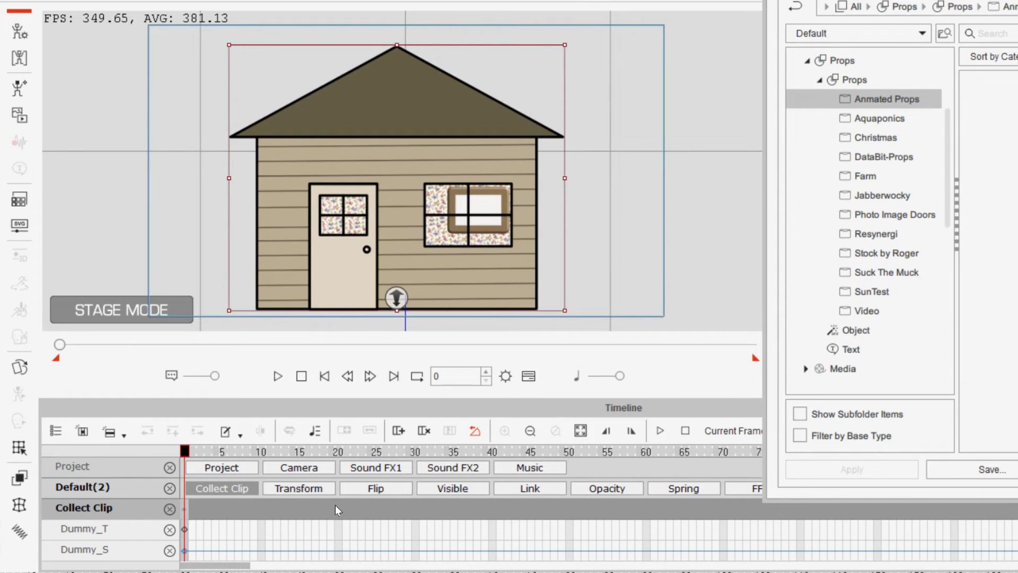
# Add frames 0–20 to the Action Menu as 'Open Door'.
pyautogui.moveTo(342, 512); pyautogui.dragTo(181, 510)
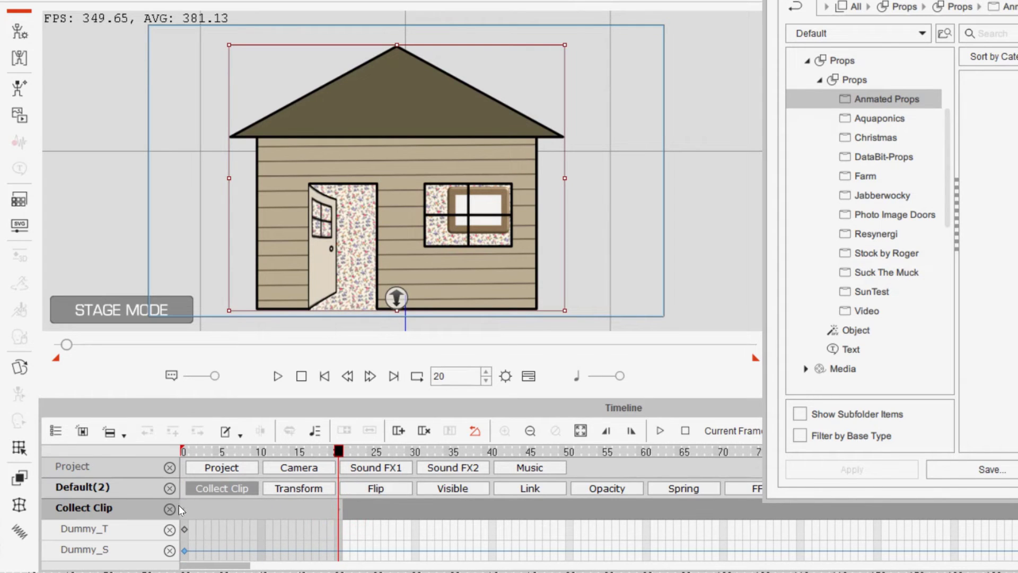
pyautogui.rightClick(263, 510)
pyautogui.click(328, 456)
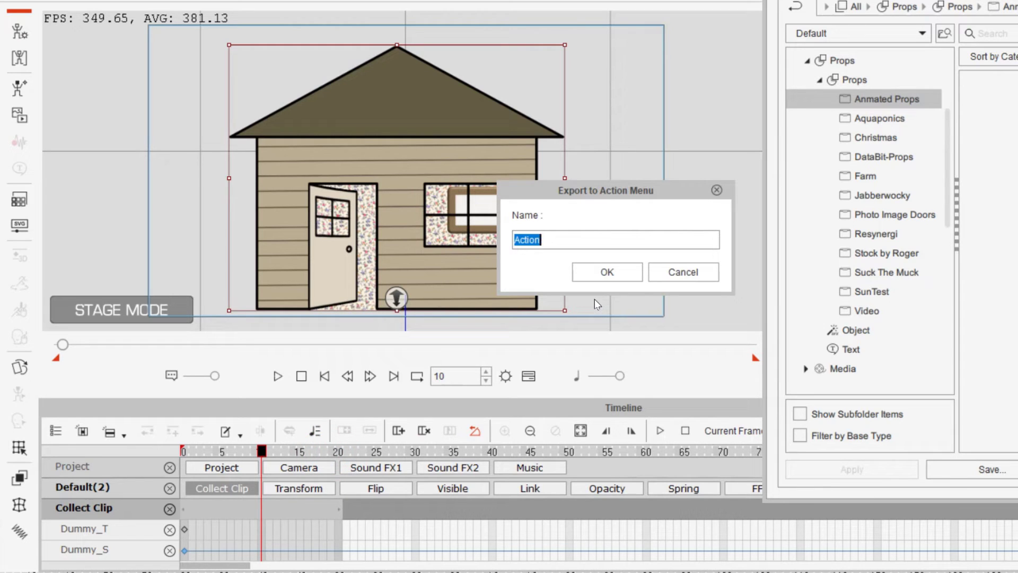
pyautogui.write('Open Door')
pyautogui.press('Return')
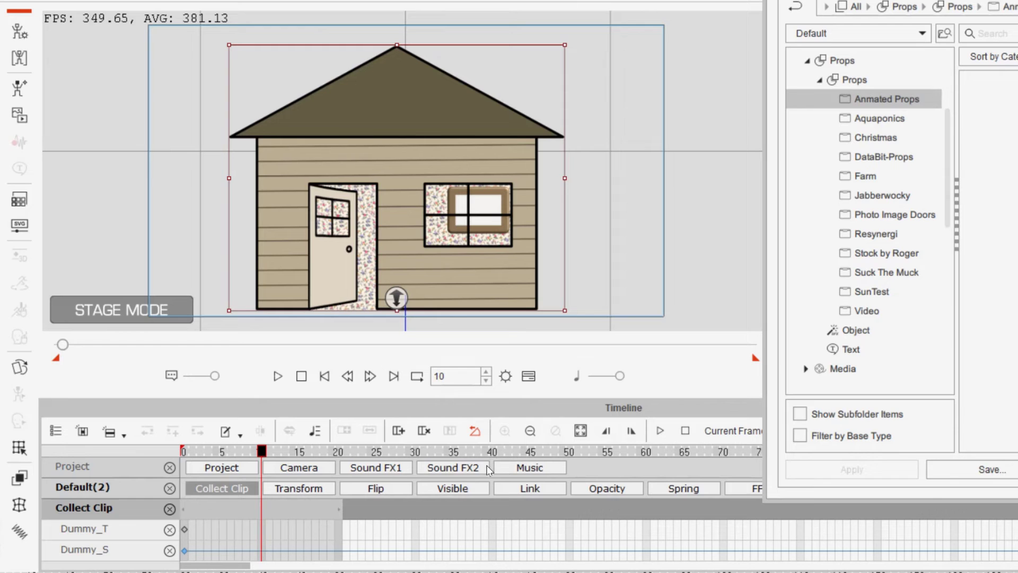
# Add frames 20–40 to the Action Menu as 'Close Door'.
pyautogui.moveTo(494, 510); pyautogui.dragTo(341, 512)
pyautogui.click(341, 511)
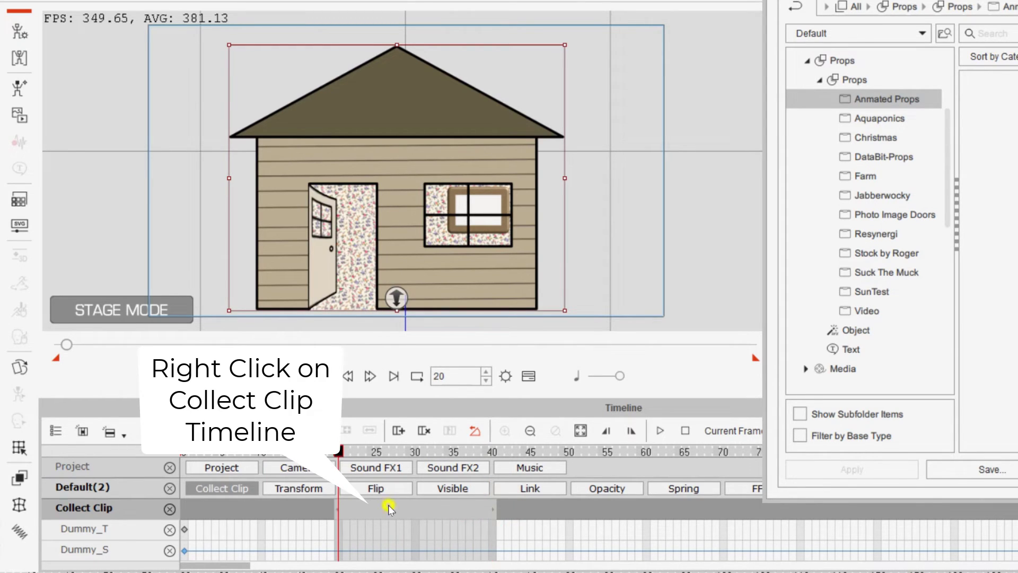
pyautogui.rightClick(390, 509)
pyautogui.click(450, 522)
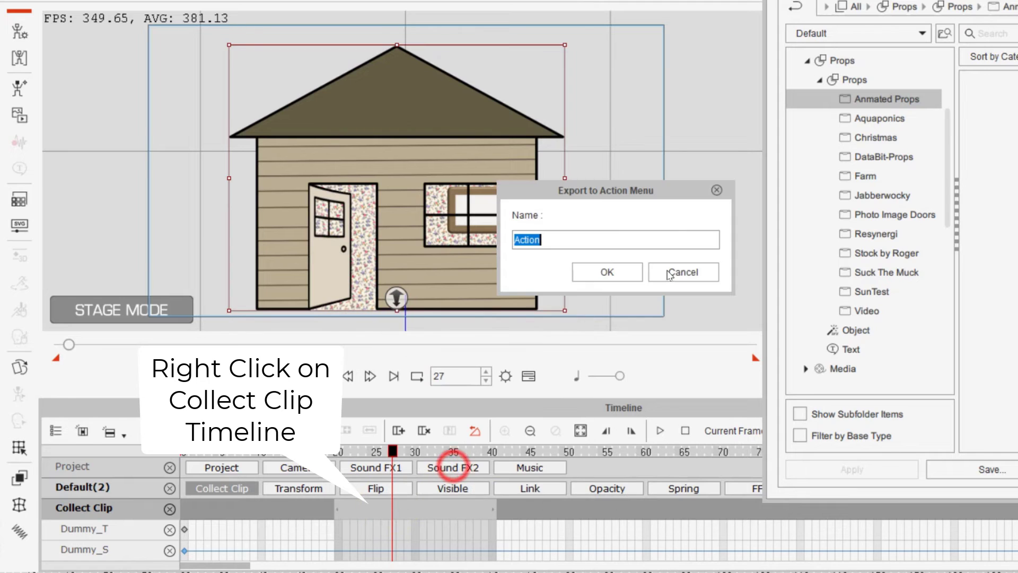
pyautogui.write('Cl')
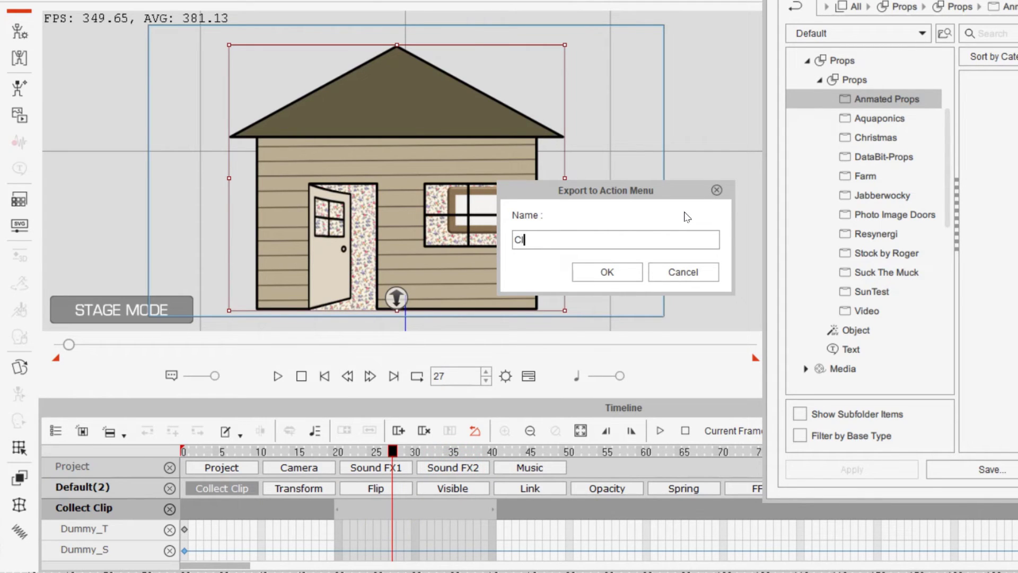
pyautogui.write('ose Door')
pyautogui.press('Return')
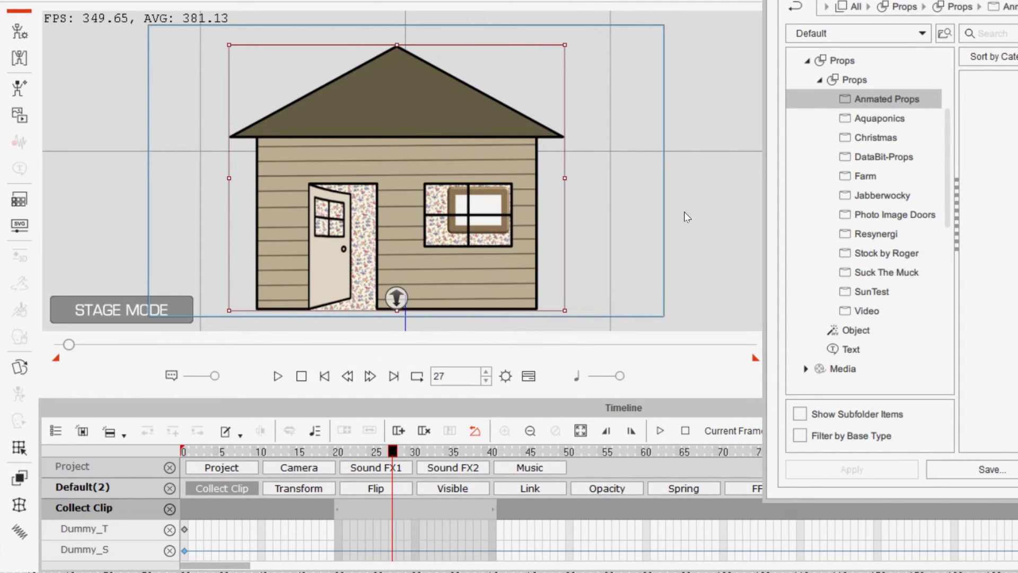
# At frame 0, remove the house's object animation and confirm its Start, Open Door and Close Door actions.
pyautogui.click(183, 452)
pyautogui.click(185, 452)
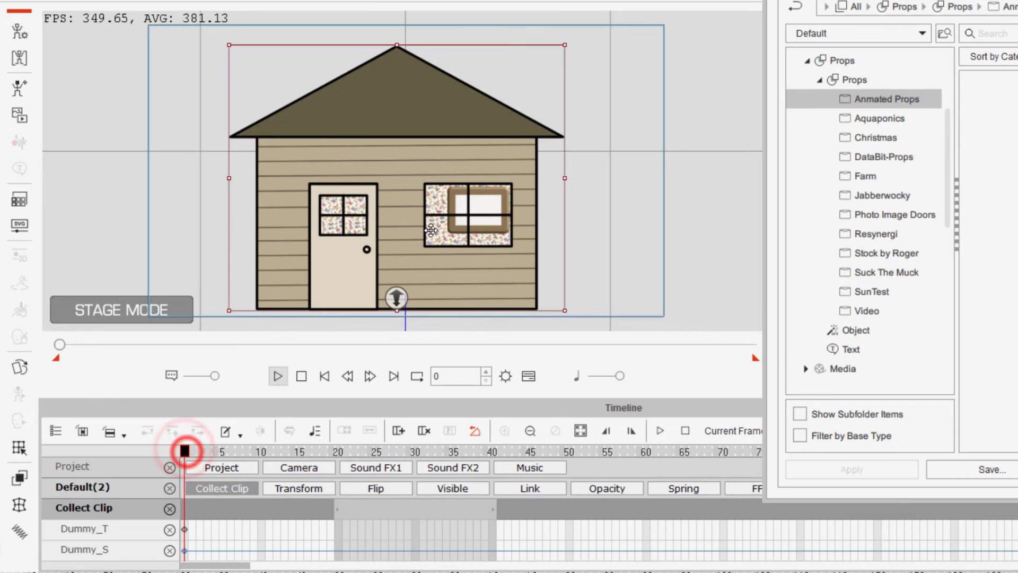
pyautogui.rightClick(424, 211)
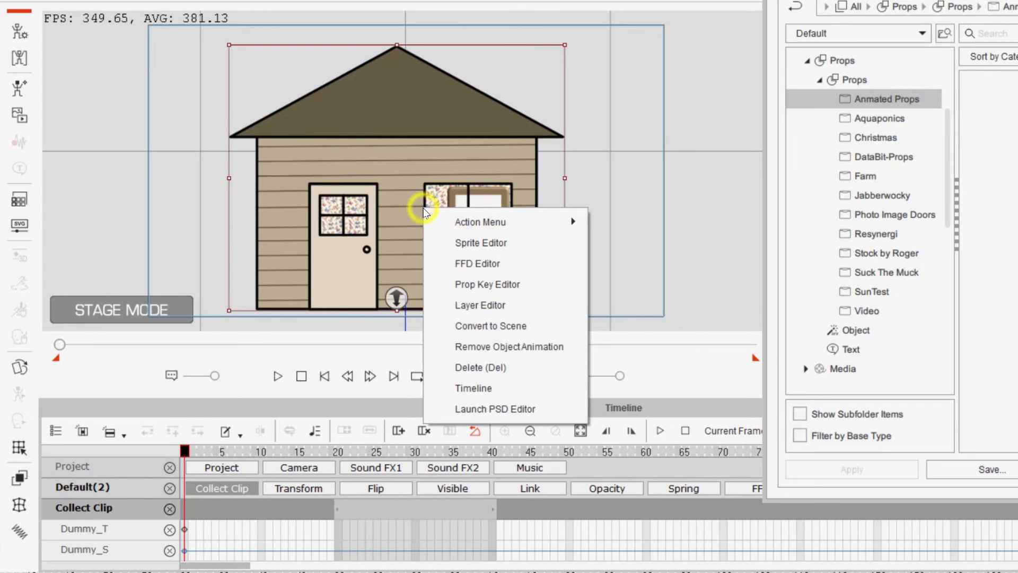
pyautogui.click(523, 347)
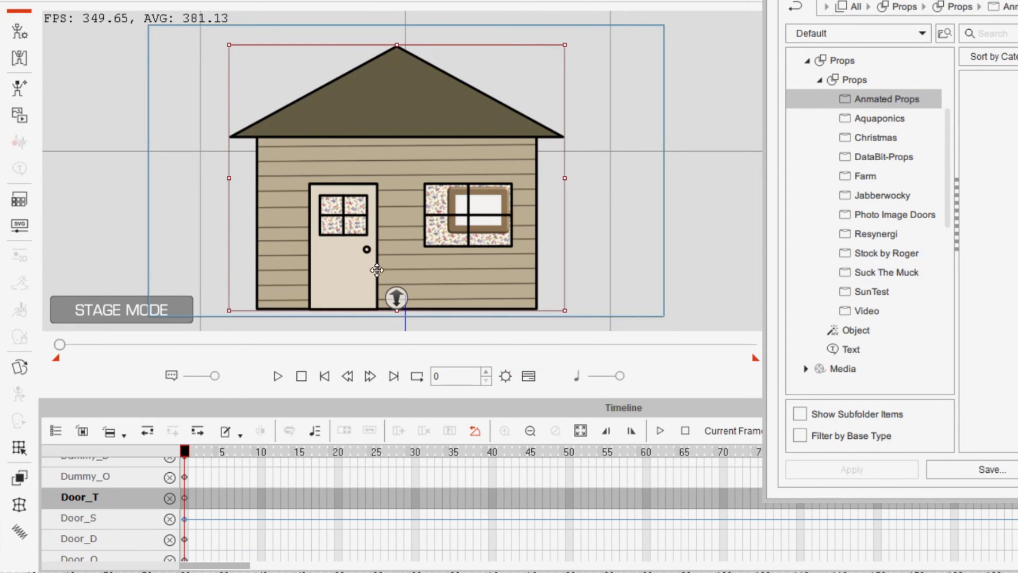
pyautogui.rightClick(415, 221)
pyautogui.moveTo(485, 239)
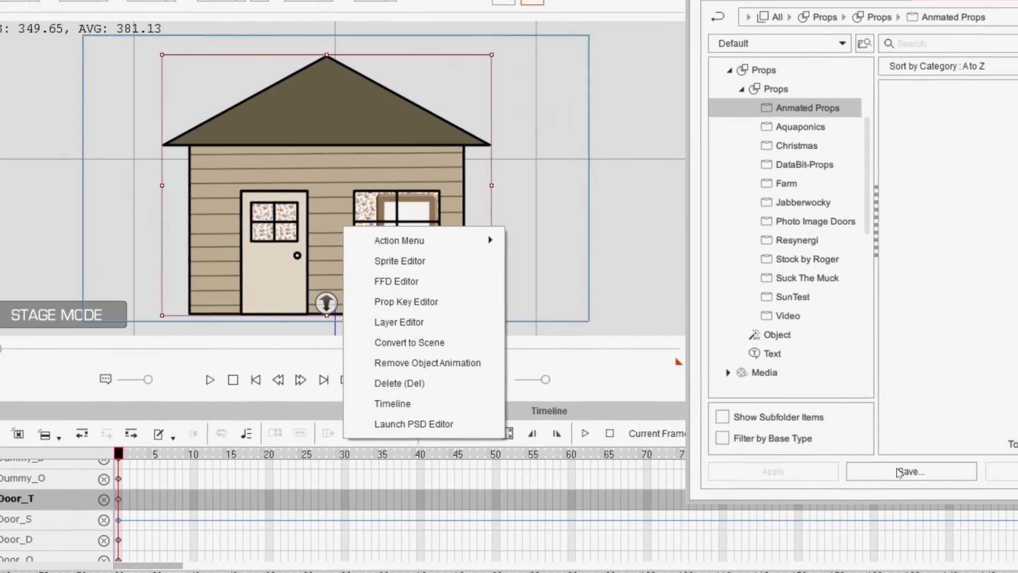
# Save the house to the Custom content library as 'House with Door'.
pyautogui.click(978, 468)
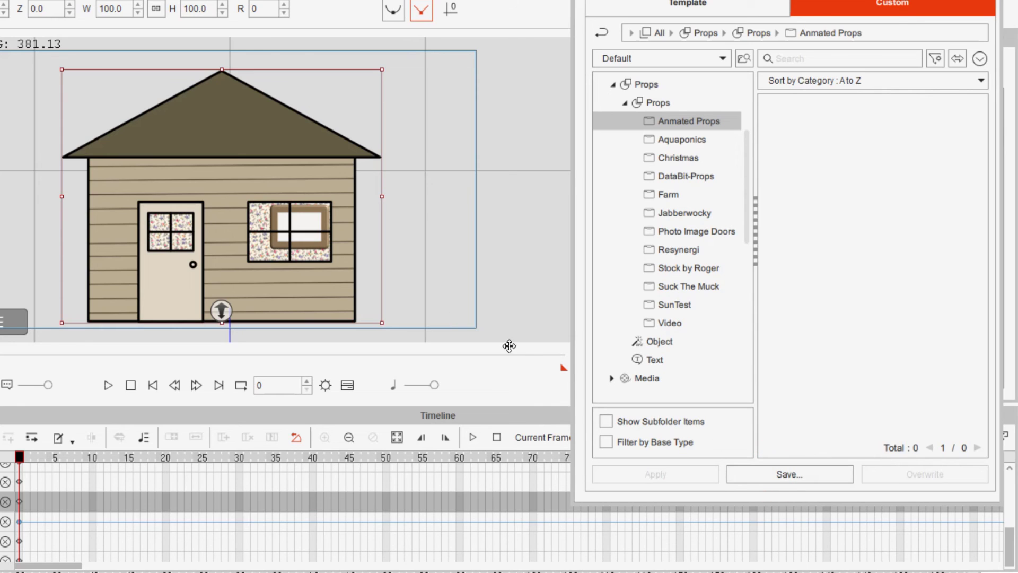
pyautogui.click(786, 472)
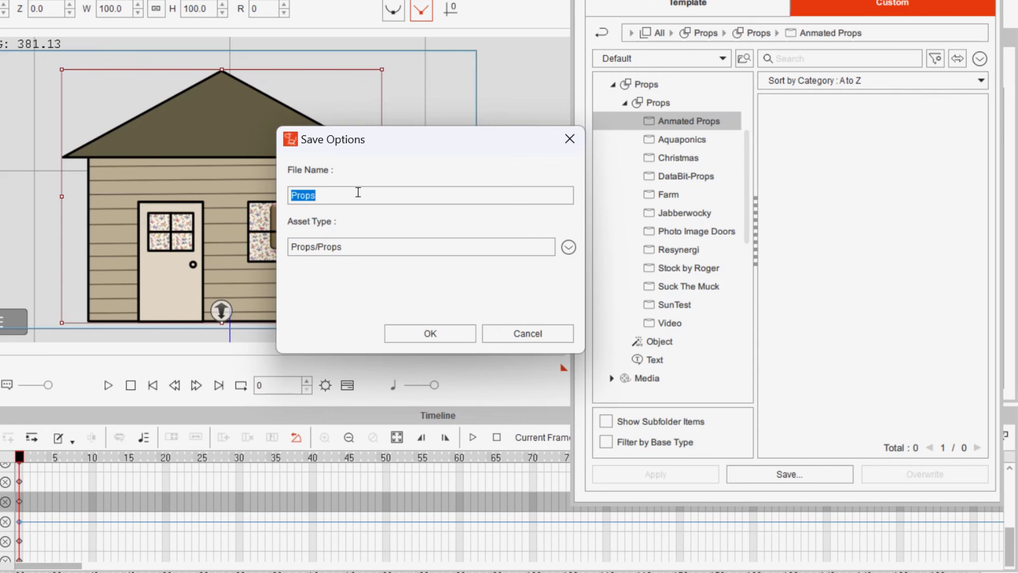
pyautogui.write('D')
pyautogui.press('BackSpace')
pyautogui.write('House with Door')
pyautogui.press('Return')
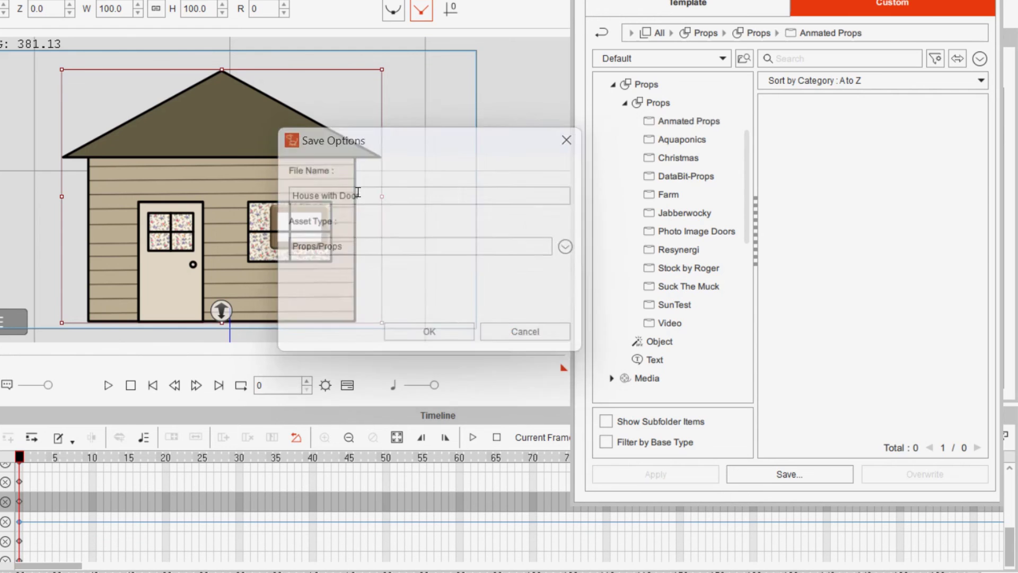